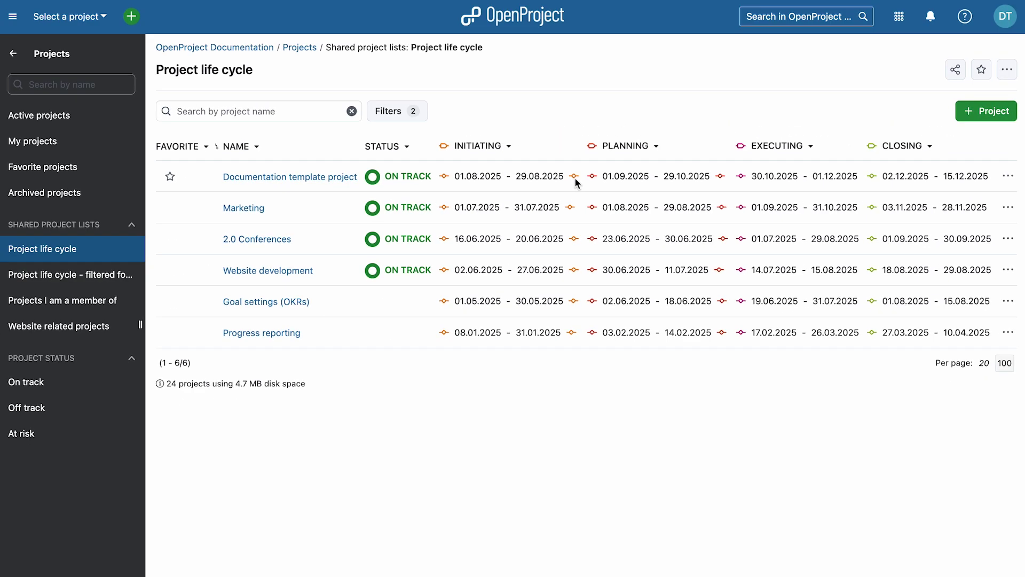
- Enable Marketing's Initiating, Executing and Closing phases, view a phase's gates, then open work package #173
{"action": "mouse_move", "coordinate": [575, 177]}
{"action": "mouse_move", "coordinate": [743, 211]}
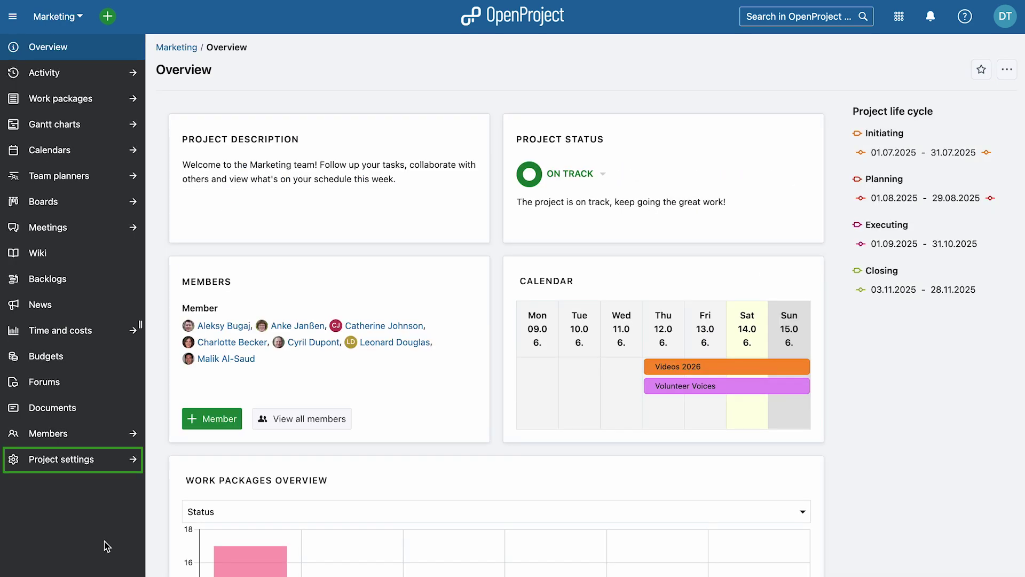
{"action": "left_click", "coordinate": [83, 462]}
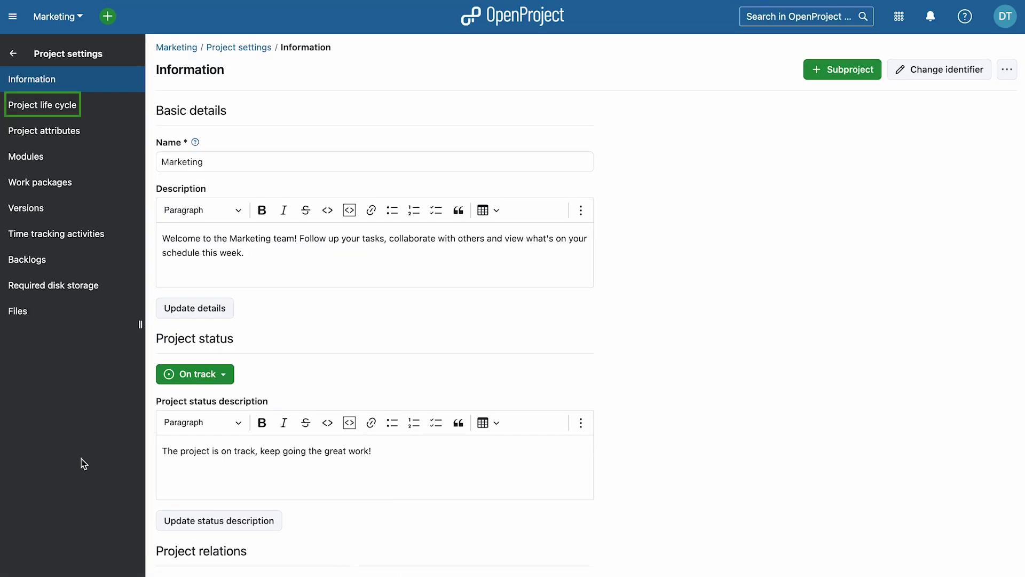
{"action": "left_click", "coordinate": [82, 106]}
{"action": "left_click", "coordinate": [978, 202]}
{"action": "left_click", "coordinate": [981, 239]}
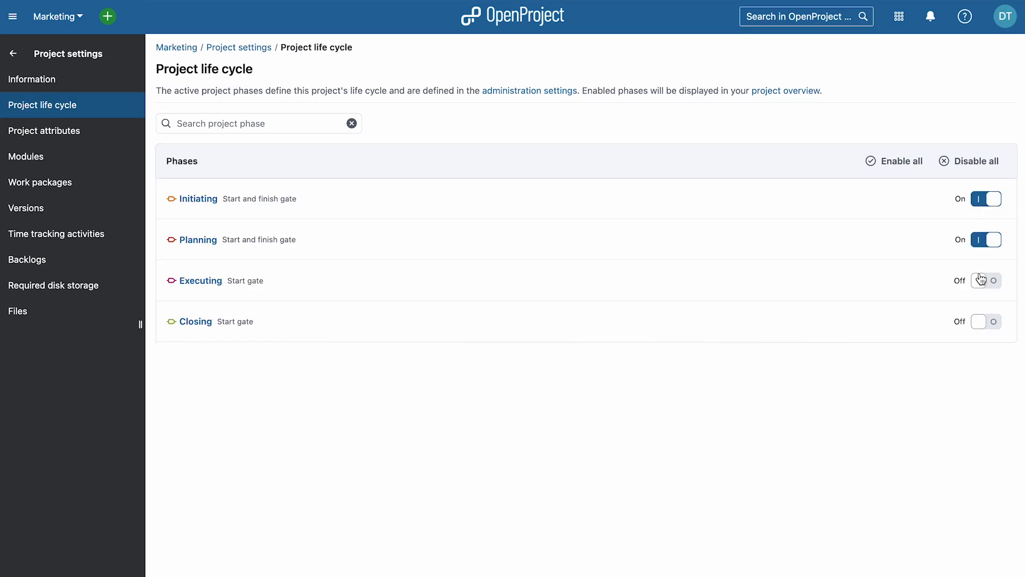
{"action": "left_click", "coordinate": [982, 279]}
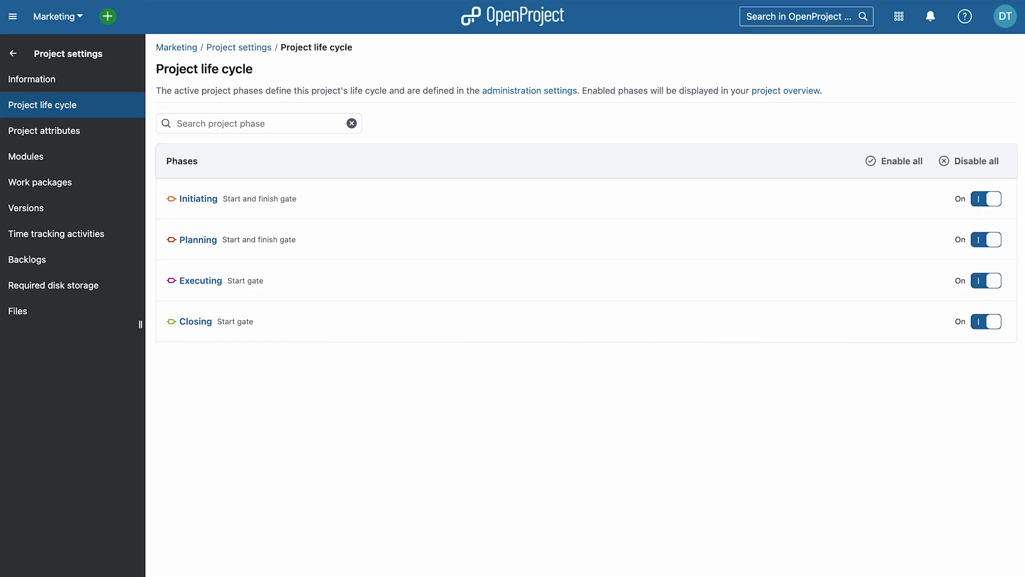
{"action": "left_click", "coordinate": [260, 199]}
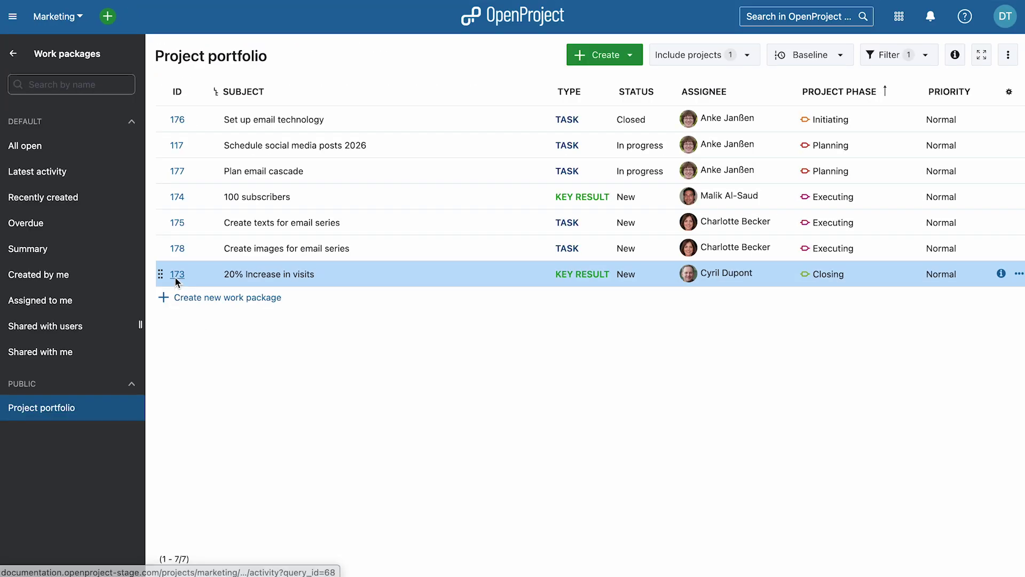
{"action": "left_click", "coordinate": [176, 276]}
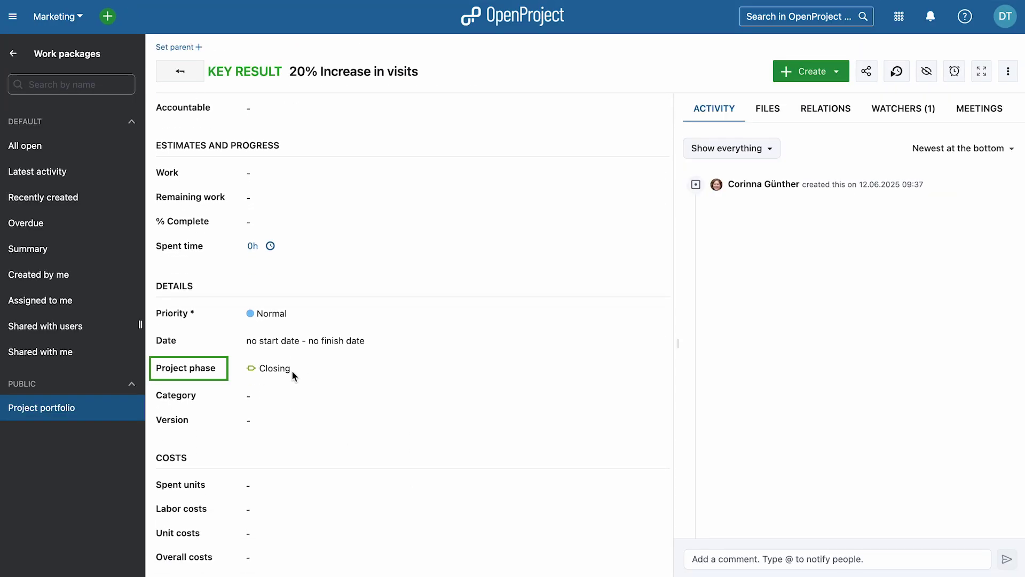
- Keep Closing as the work package's phase and filter the list to the Executing phase
{"action": "left_click", "coordinate": [285, 367]}
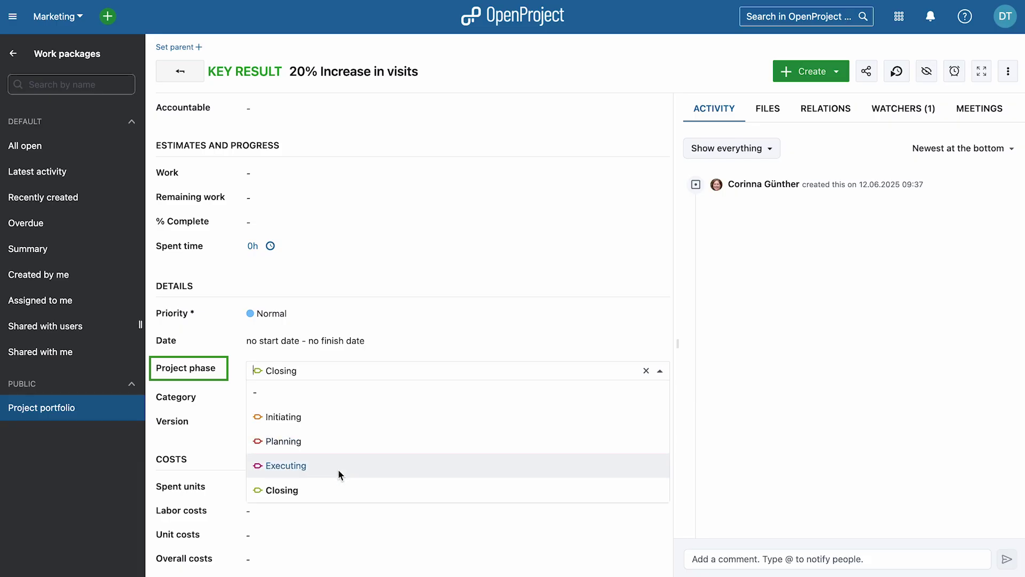
{"action": "left_click", "coordinate": [338, 485]}
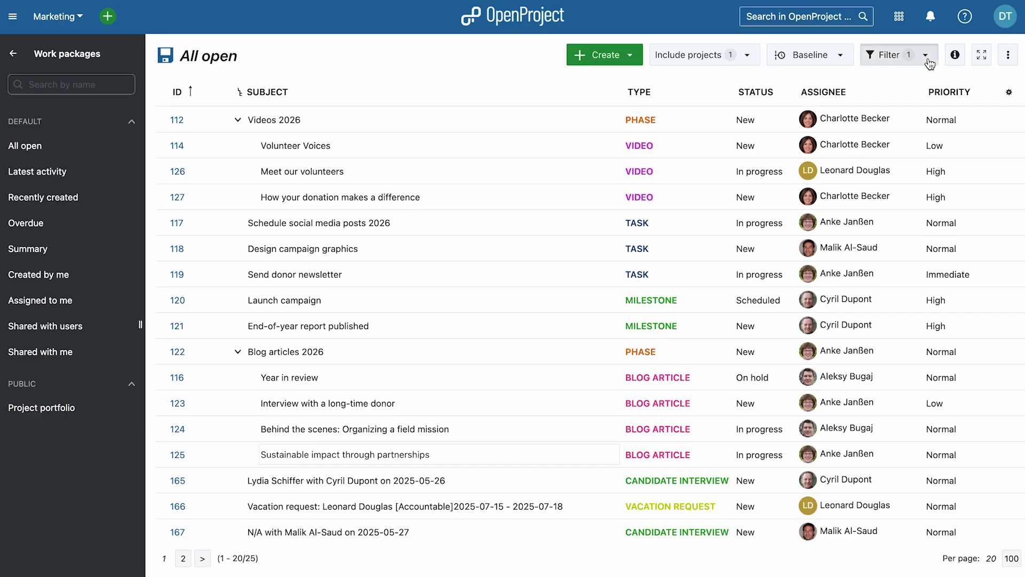
{"action": "left_click", "coordinate": [930, 63]}
{"action": "left_click", "coordinate": [554, 182]}
{"action": "type", "text": "pha"}
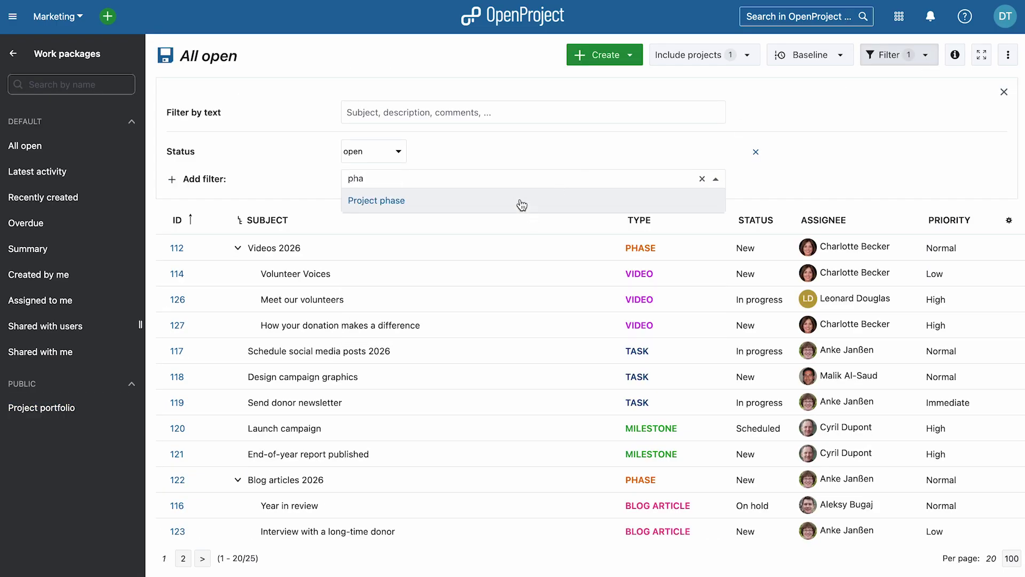
{"action": "left_click", "coordinate": [522, 201]}
{"action": "left_click", "coordinate": [714, 181]}
{"action": "left_click", "coordinate": [550, 252]}
{"action": "left_click", "coordinate": [865, 181]}
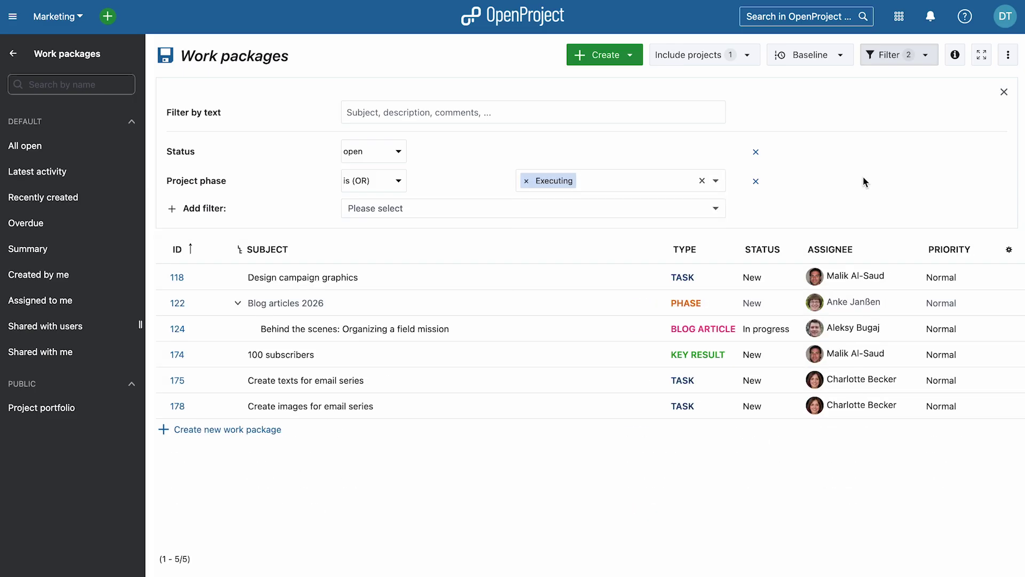
{"action": "left_click", "coordinate": [1004, 92]}
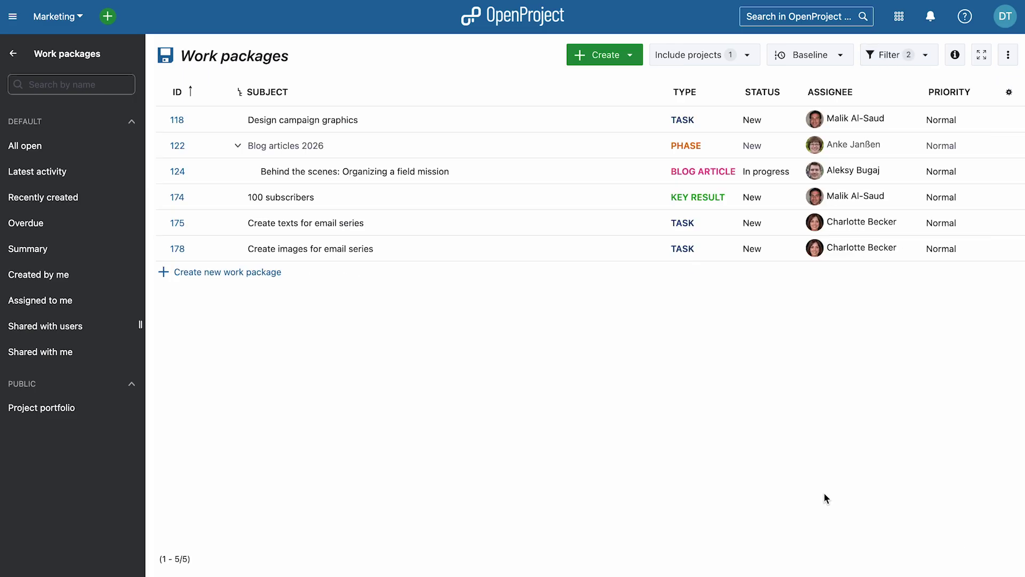
- Add a Project phase column between Status and Assignee in the work package table
{"action": "left_click", "coordinate": [1009, 92]}
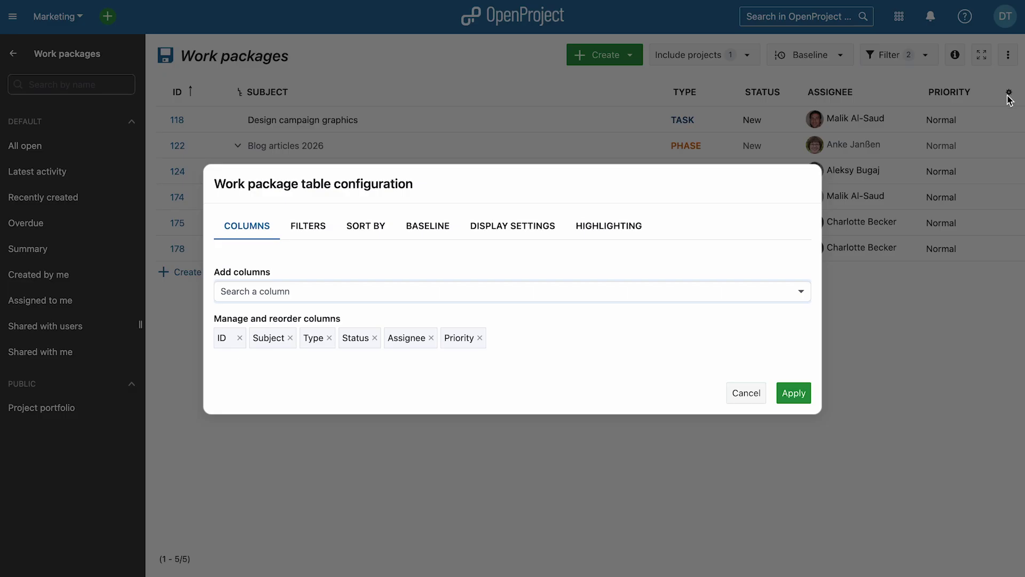
{"action": "type", "text": "pro"}
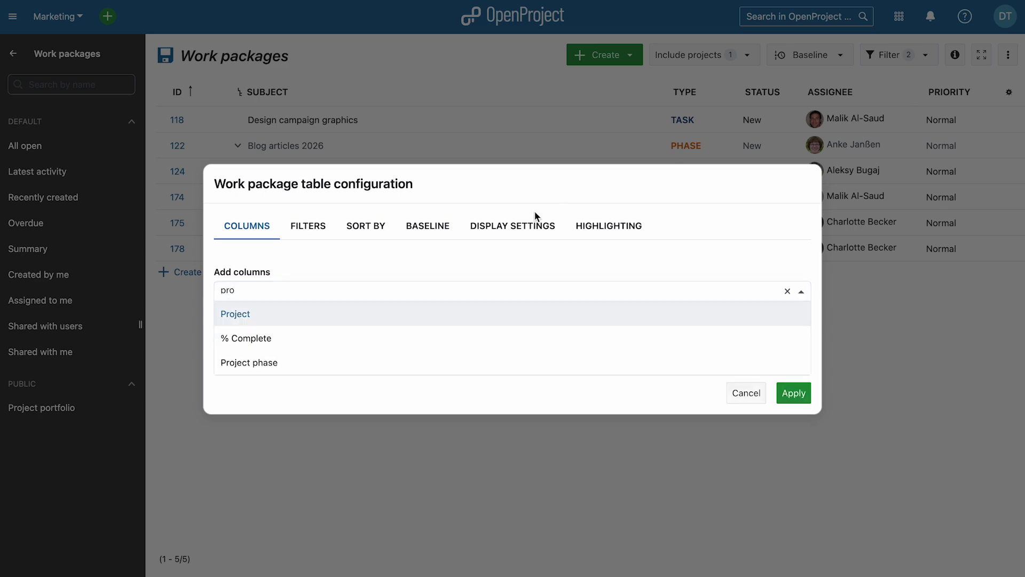
{"action": "left_click", "coordinate": [459, 362]}
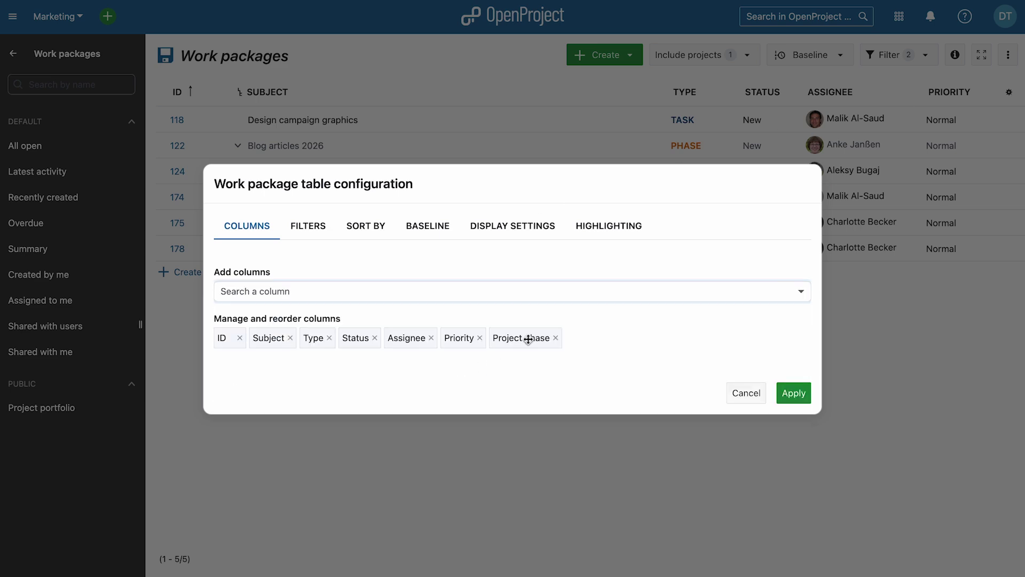
{"action": "left_click_drag", "start_coordinate": [528, 339], "coordinate": [408, 339]}
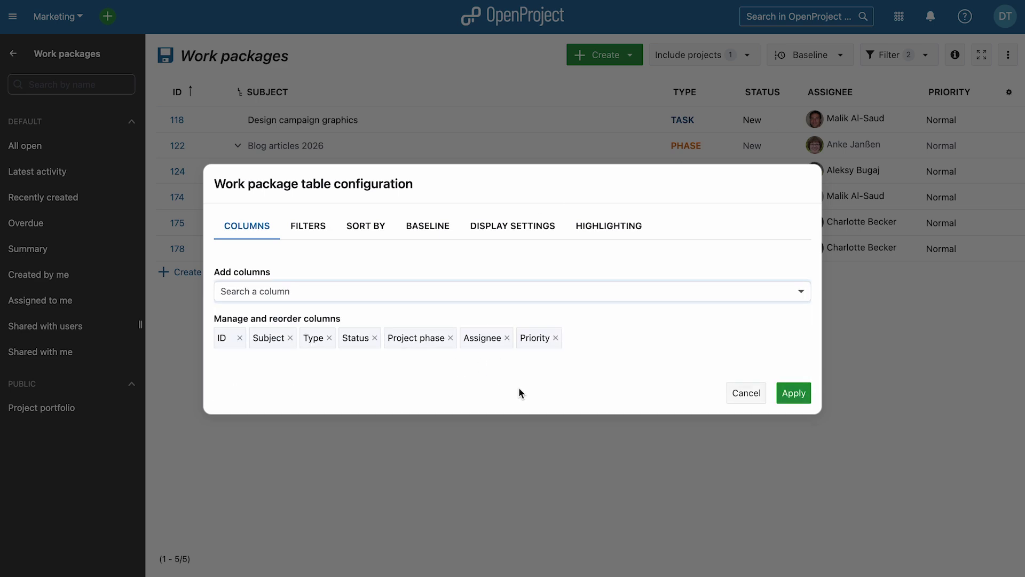
{"action": "left_click", "coordinate": [793, 393]}
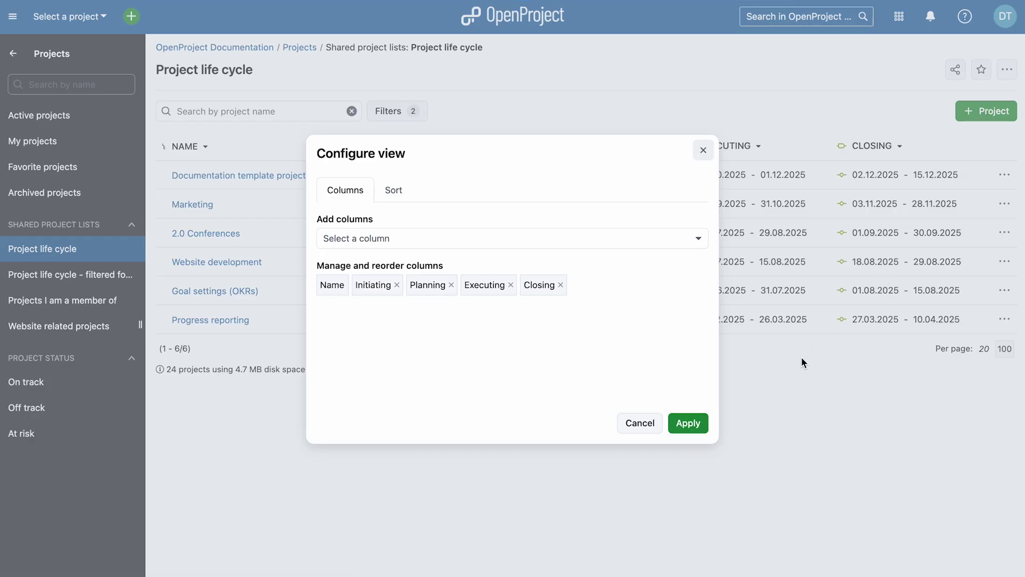
- Apply the phase columns in the Project life cycle list's Configure view dialog
{"action": "left_click", "coordinate": [701, 430]}
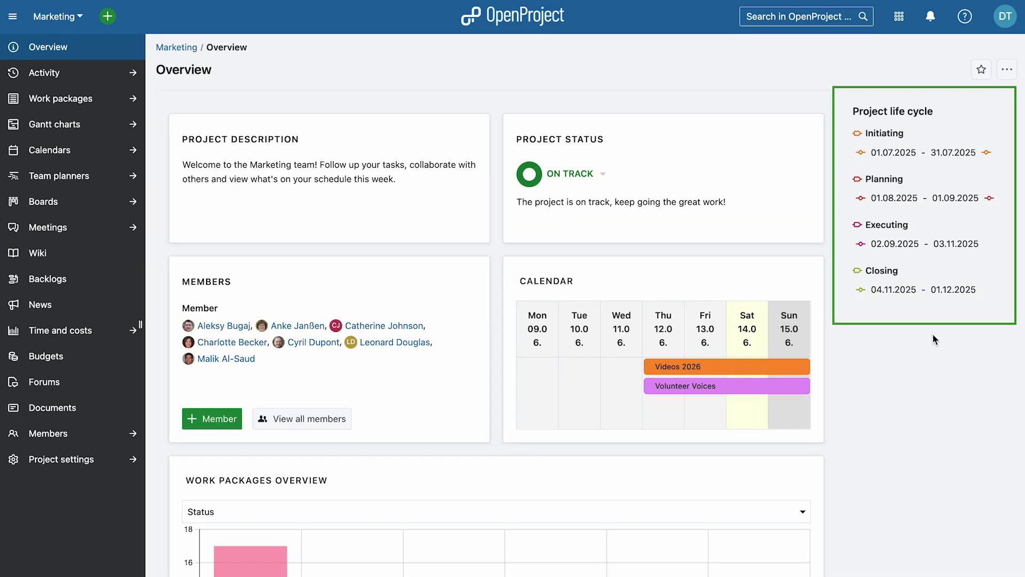
- Change the Planning phase to finish on 29.08.2025 and save it
{"action": "left_click", "coordinate": [991, 199]}
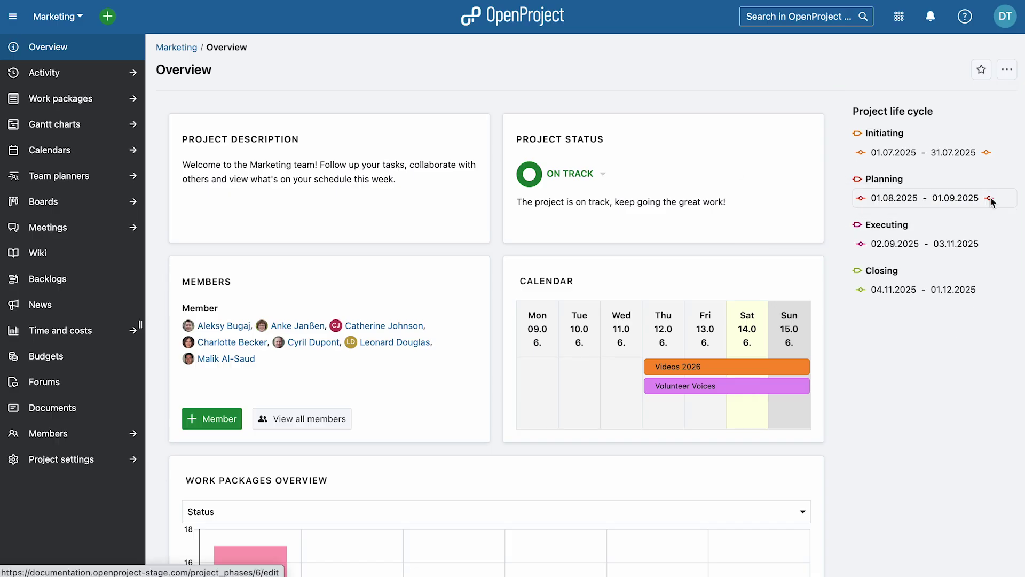
{"action": "left_click", "coordinate": [442, 373]}
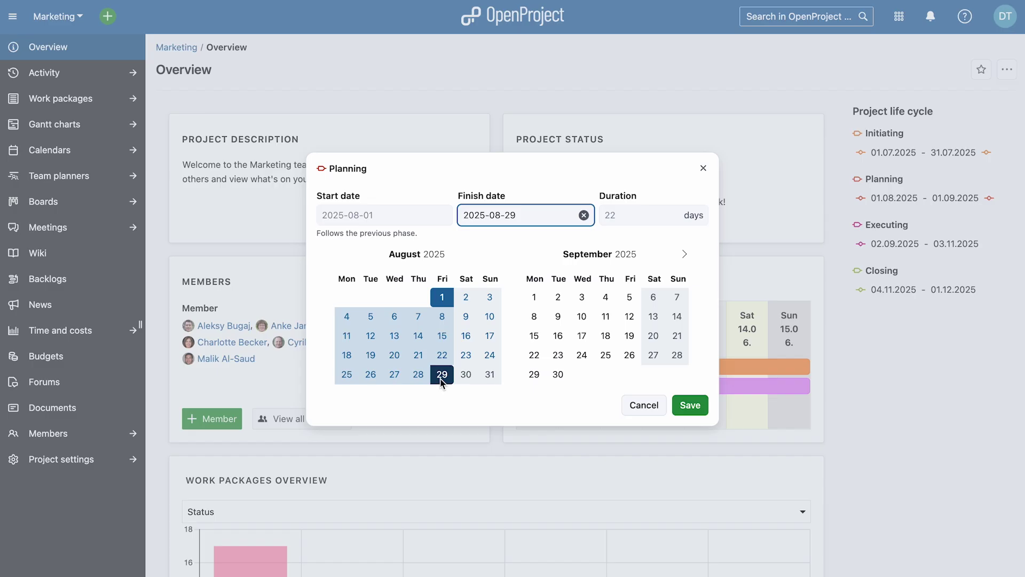
{"action": "left_click", "coordinate": [690, 405]}
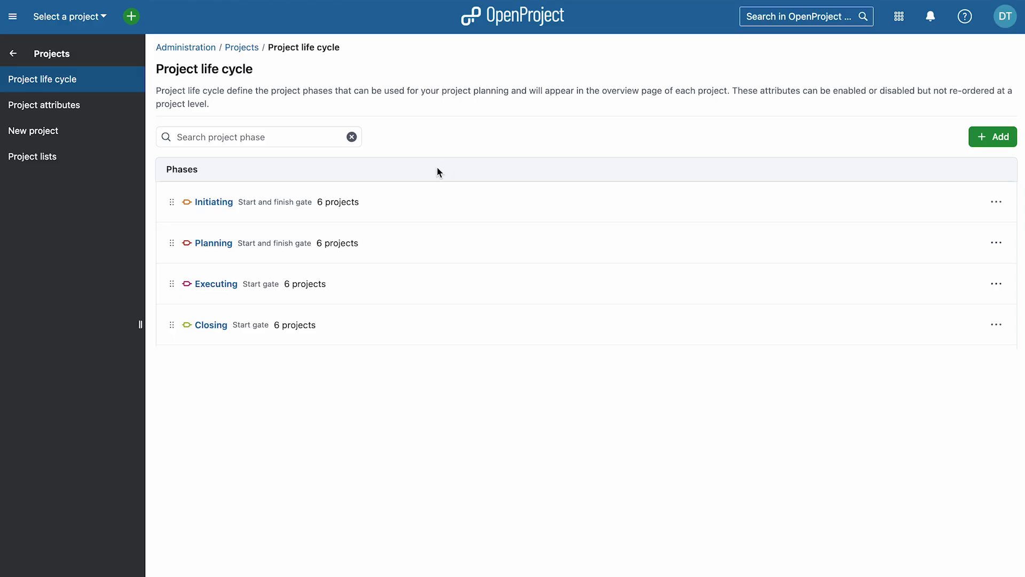
- Start a new life cycle phase named 'New phase' with the Green (light) colour
{"action": "left_click", "coordinate": [992, 138]}
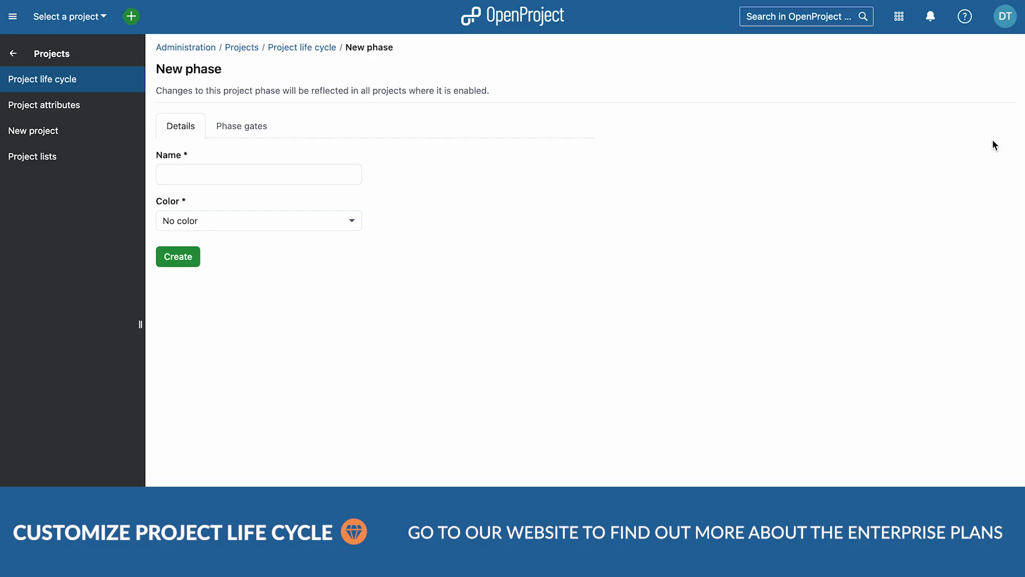
{"action": "left_click", "coordinate": [241, 174]}
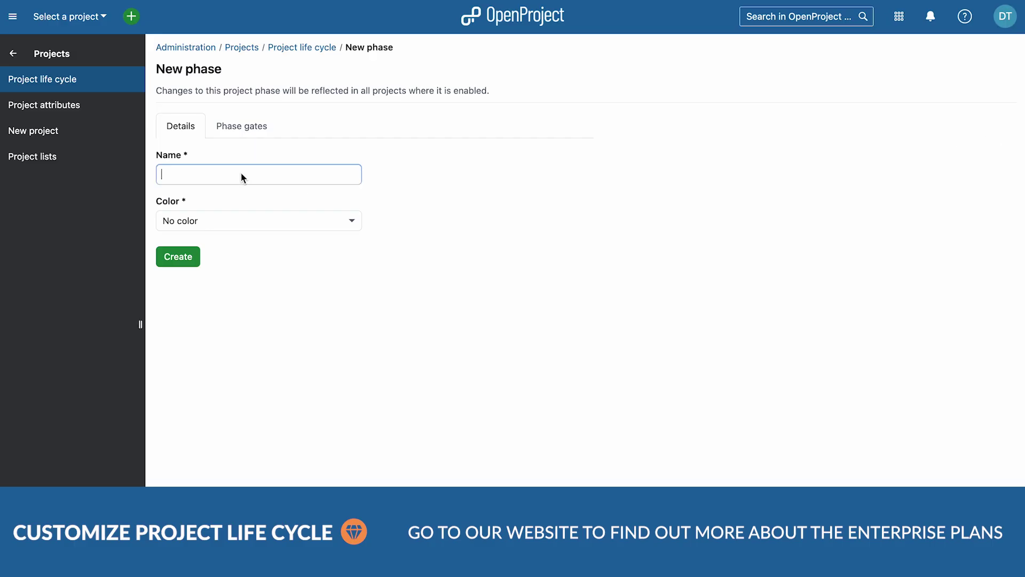
{"action": "type", "text": "New phase"}
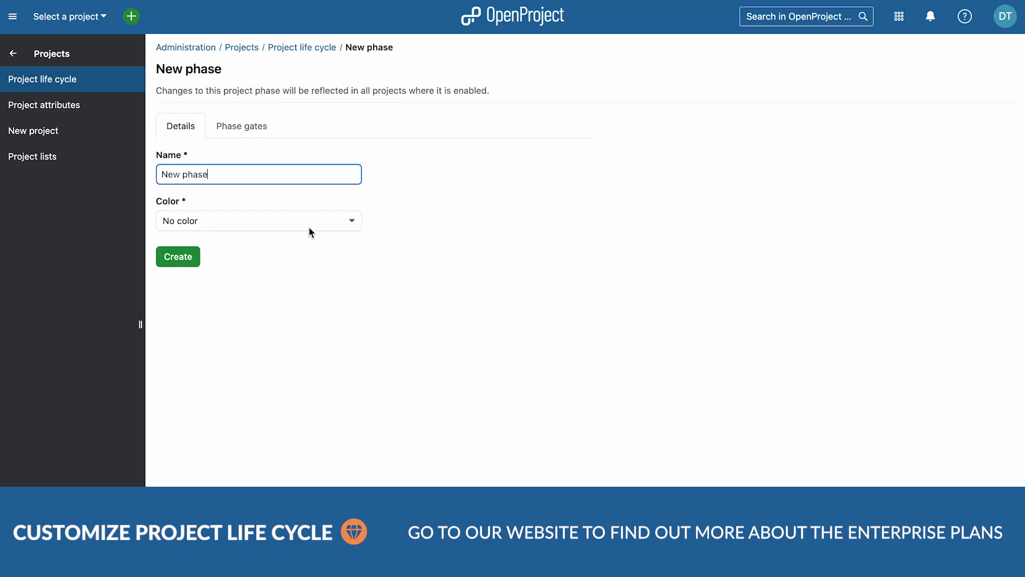
{"action": "left_click", "coordinate": [309, 227]}
{"action": "left_click", "coordinate": [265, 336]}
- Give it start gate 'Gate X' and finish gate 'Gate Y', create it, and move it above Undefined phase
{"action": "left_click", "coordinate": [261, 129]}
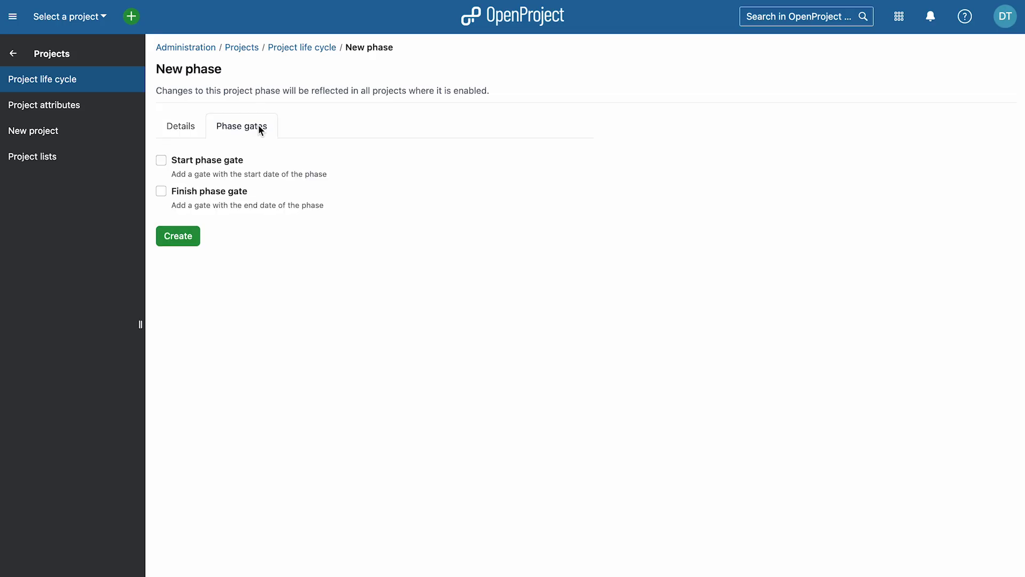
{"action": "left_click", "coordinate": [226, 167]}
{"action": "type", "text": "Gate X"}
{"action": "left_click", "coordinate": [162, 232]}
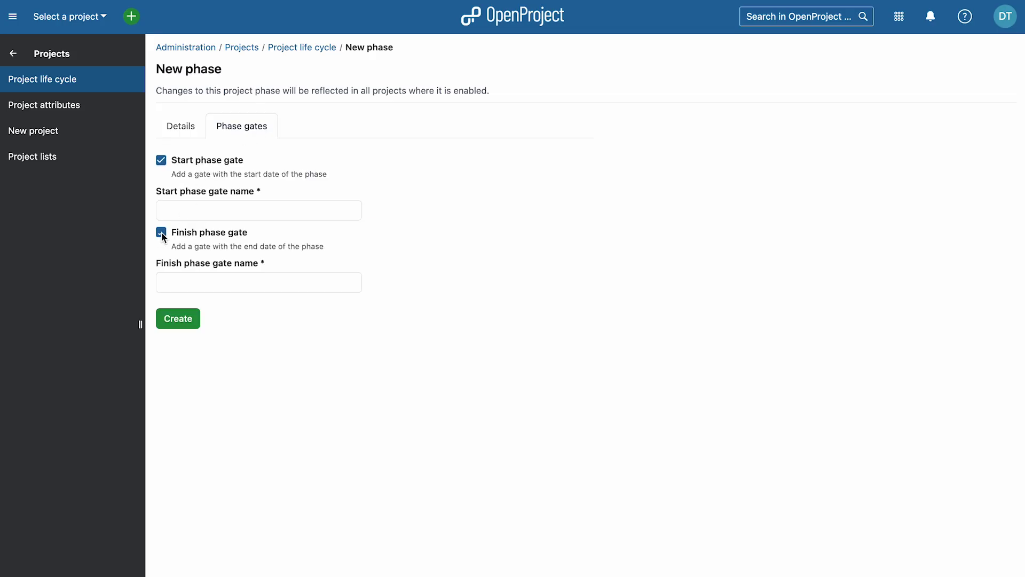
{"action": "left_click", "coordinate": [223, 282]}
{"action": "type", "text": "Gate Y"}
{"action": "left_click", "coordinate": [182, 321]}
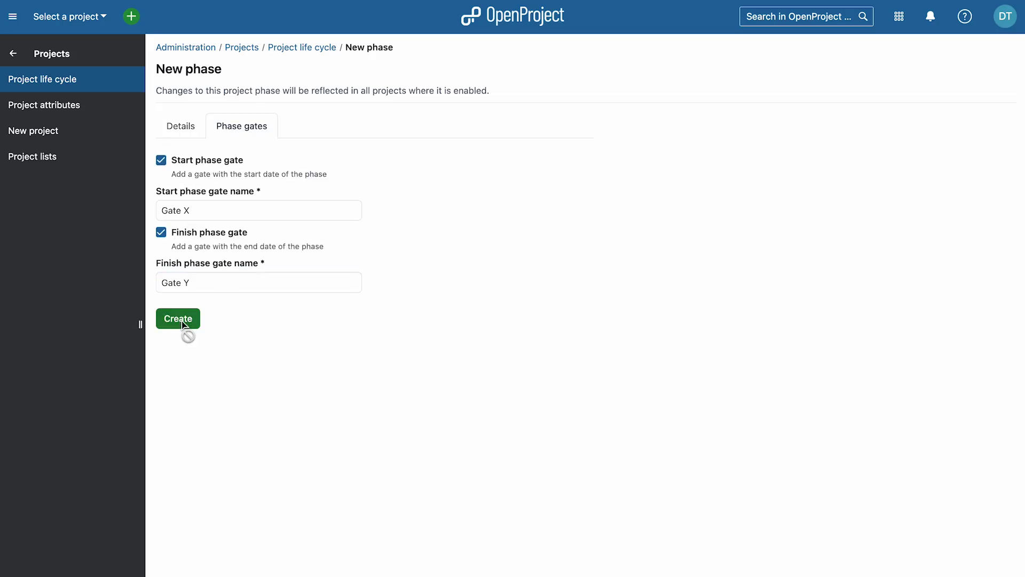
{"action": "left_click_drag", "start_coordinate": [172, 406], "coordinate": [172, 365]}
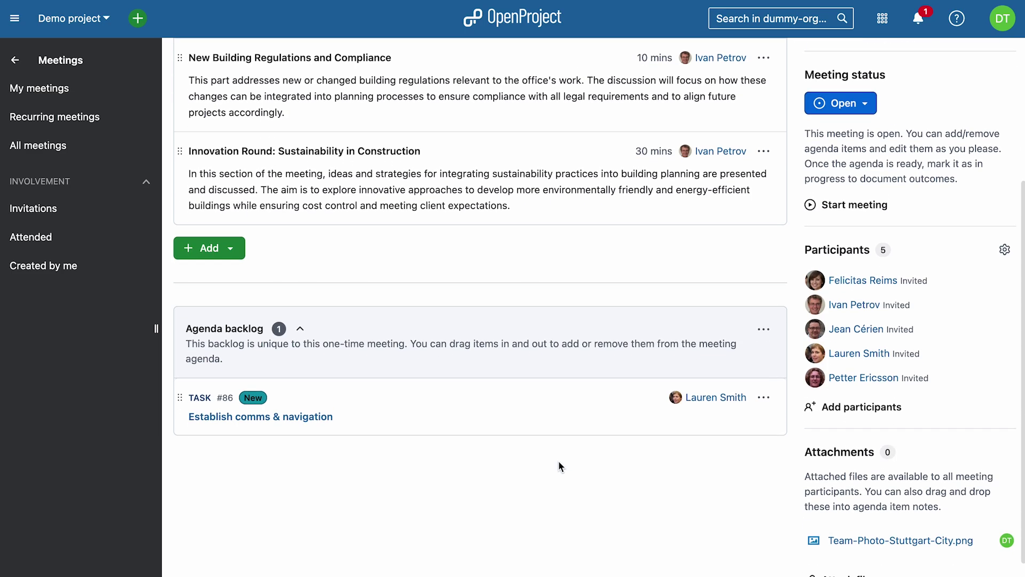
- Export the Weekly meeting to PDF including the attachments list and agenda backlog
{"action": "scroll", "coordinate": [559, 466], "scroll_direction": "up", "scroll_amount": 4}
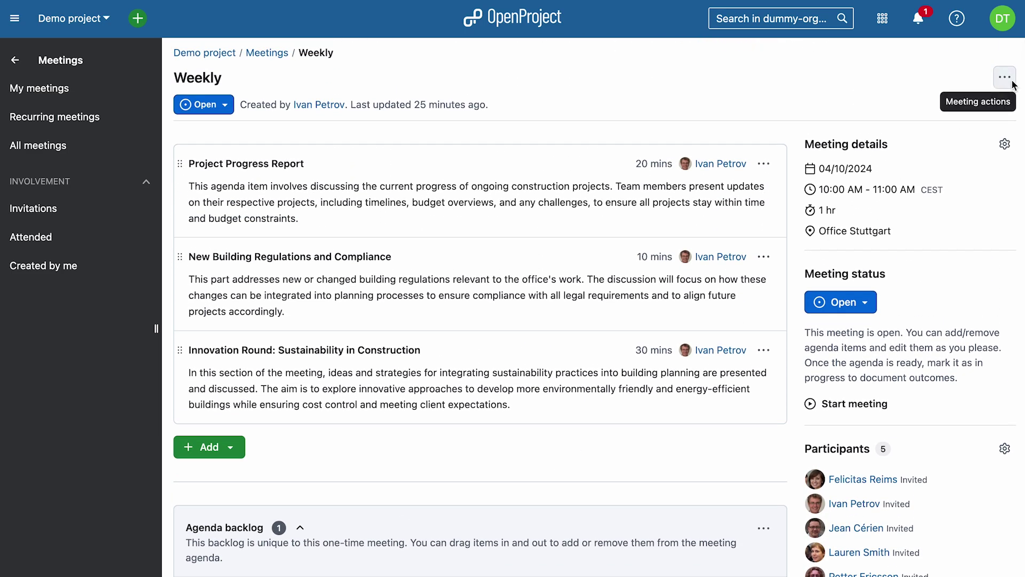
{"action": "left_click", "coordinate": [1009, 79]}
{"action": "left_click", "coordinate": [905, 200]}
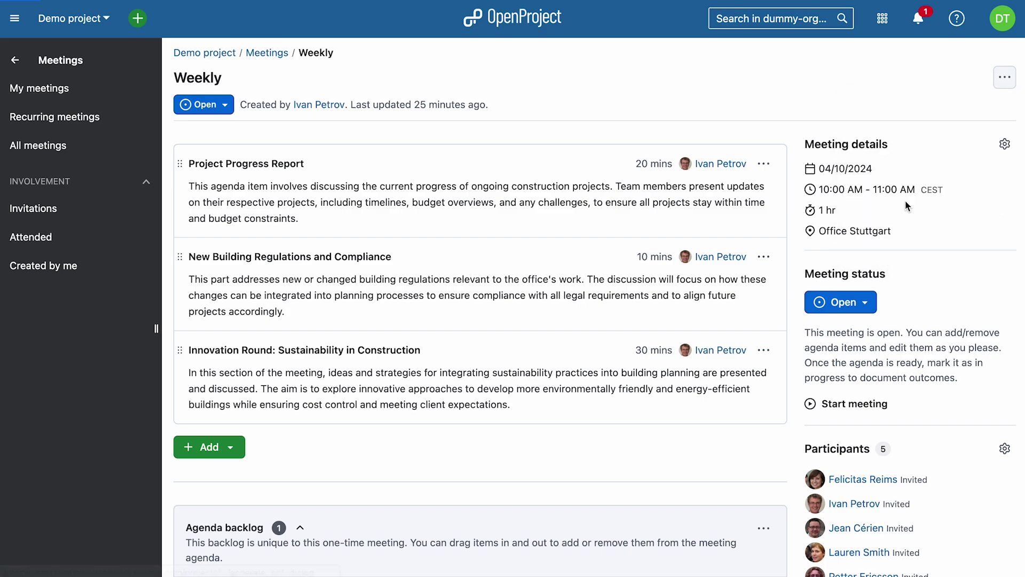
{"action": "left_click", "coordinate": [357, 237]}
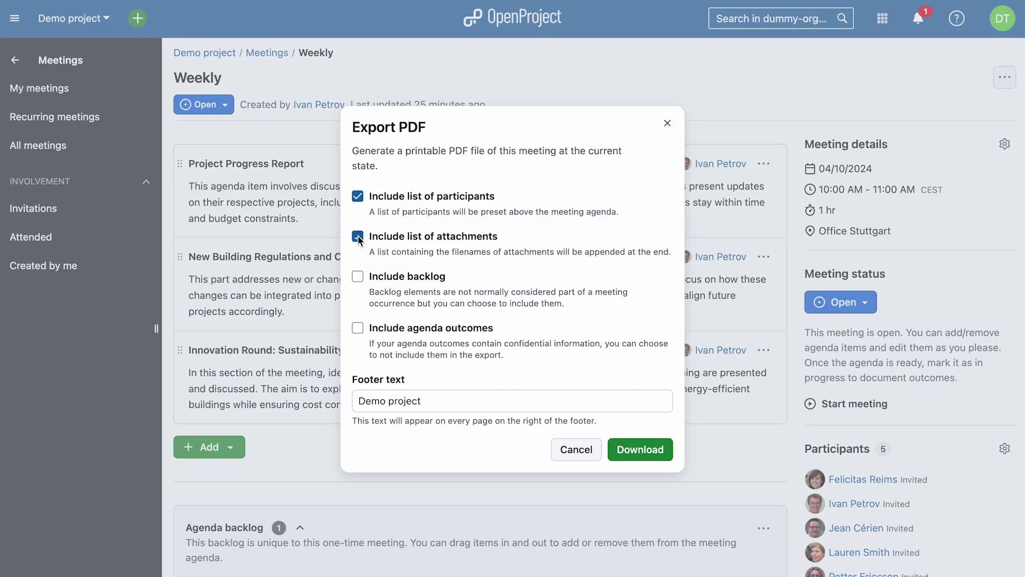
{"action": "left_click", "coordinate": [358, 276]}
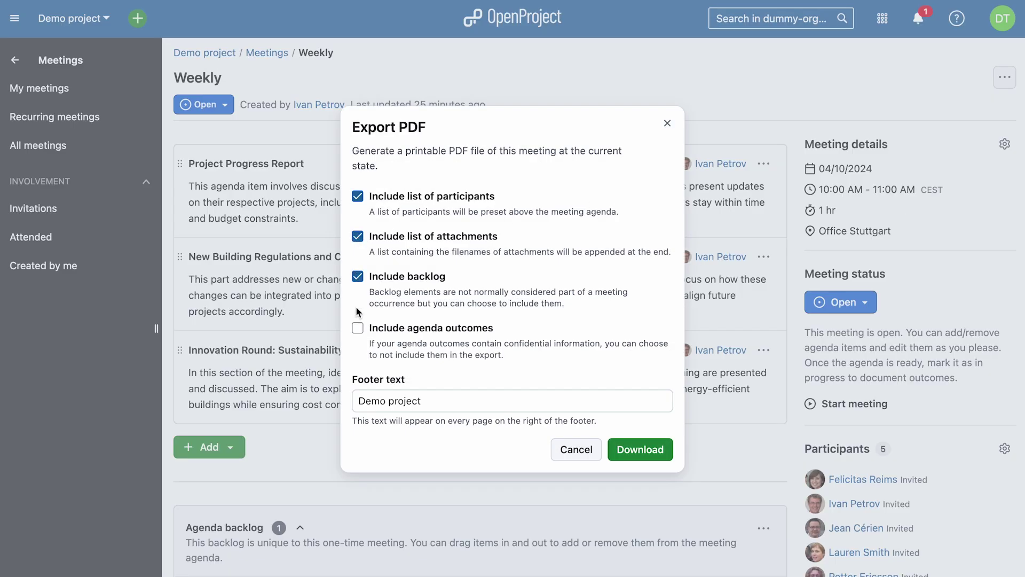
{"action": "left_click", "coordinate": [649, 449]}
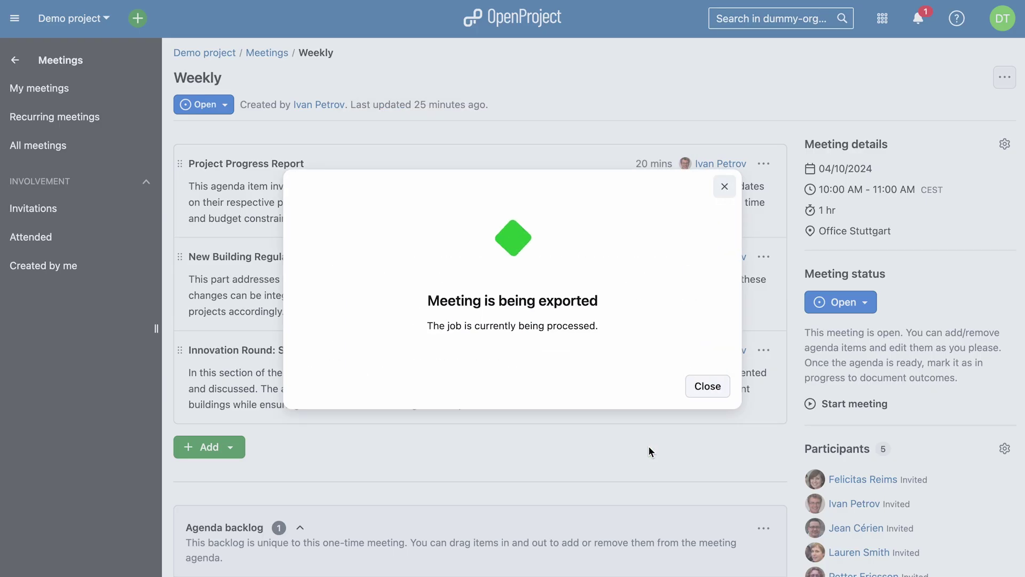
- Scroll through the meeting PDF to page 2's Attachments and Agenda backlog sections
{"action": "scroll", "coordinate": [648, 445], "scroll_direction": "down", "scroll_amount": 10}
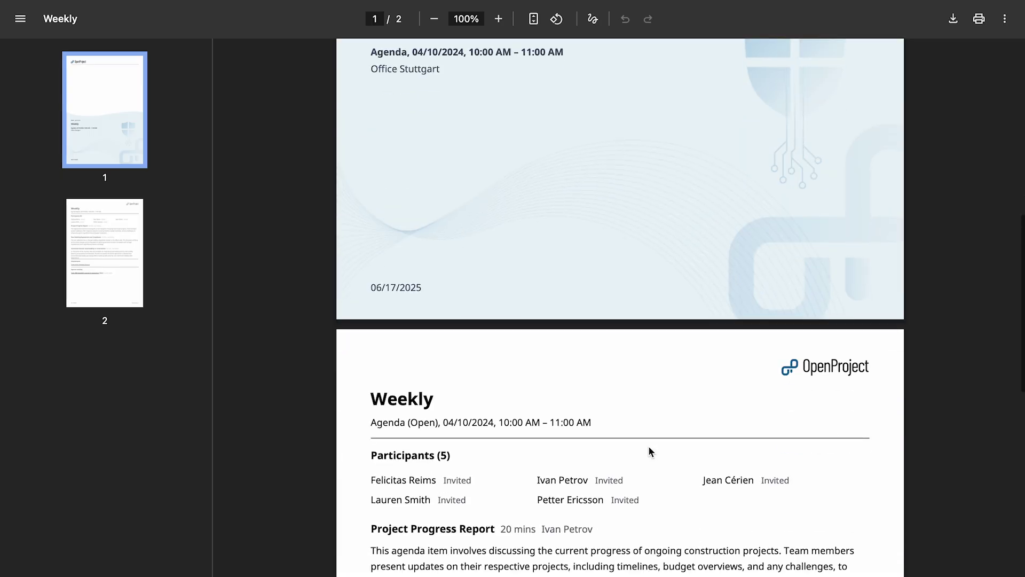
{"action": "scroll", "coordinate": [650, 450], "scroll_direction": "down", "scroll_amount": 6}
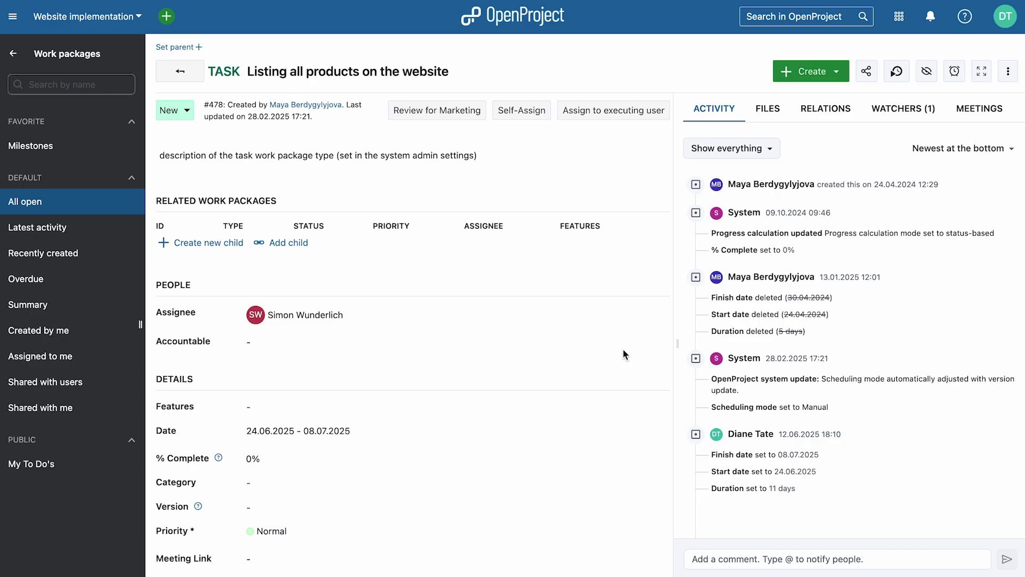
- Set an In-a-week reminder noting 'Check the updated list in the folder before the end of this week'
{"action": "left_click", "coordinate": [956, 72]}
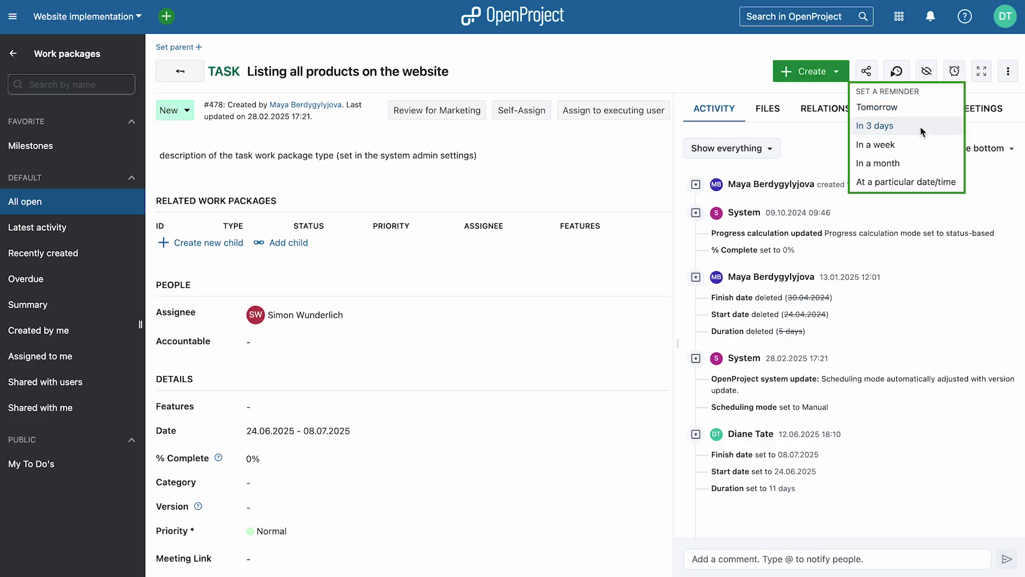
{"action": "left_click", "coordinate": [918, 145]}
{"action": "type", "text": "Check the updated list in the folder before the end of this week"}
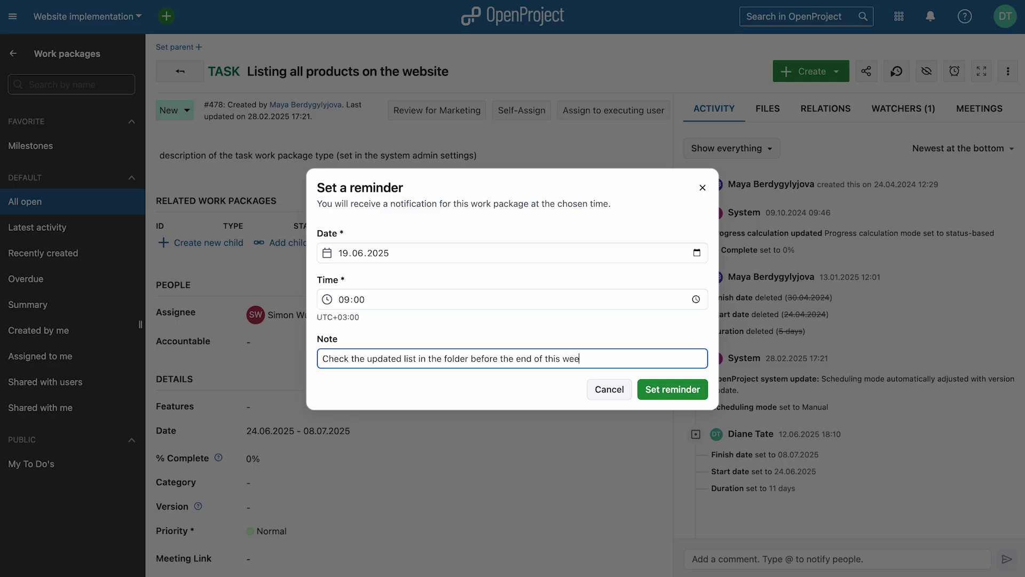
{"action": "left_click", "coordinate": [680, 396]}
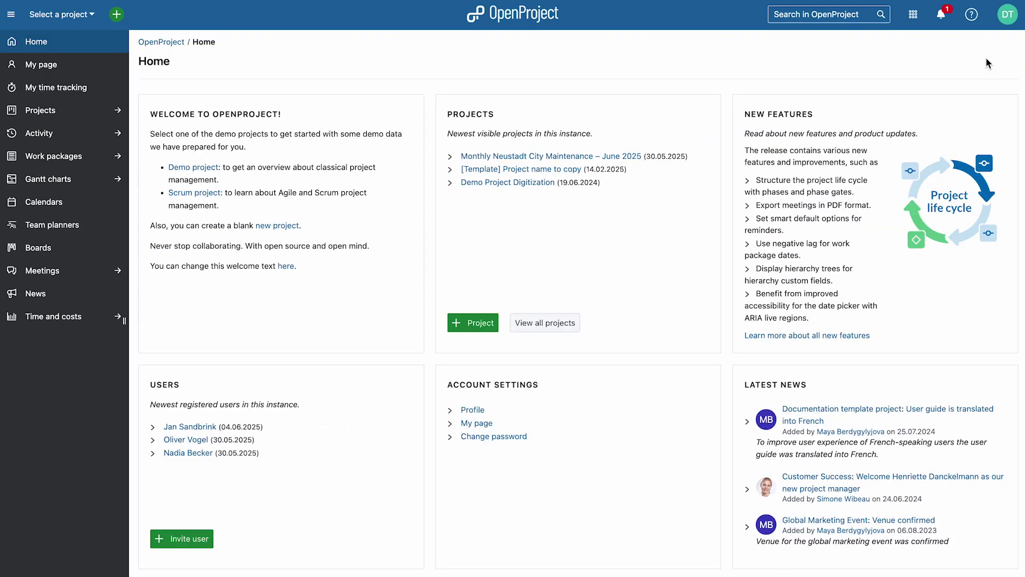
- Check the notification inbox, then give the Assign Inspection Cases successor a pasted description and -7 day lag
{"action": "left_click", "coordinate": [949, 24]}
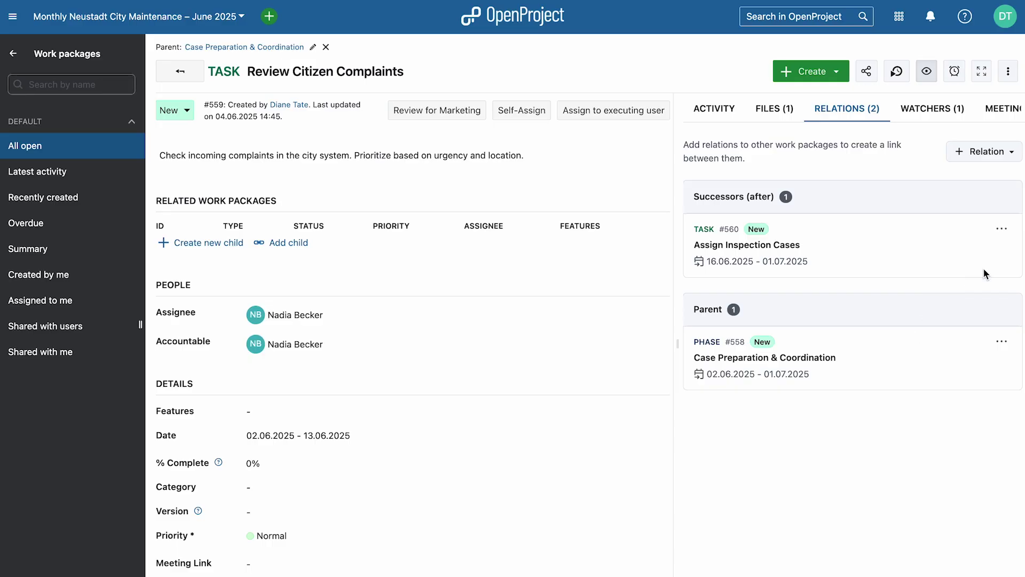
{"action": "left_click", "coordinate": [1002, 229]}
{"action": "left_click", "coordinate": [968, 257]}
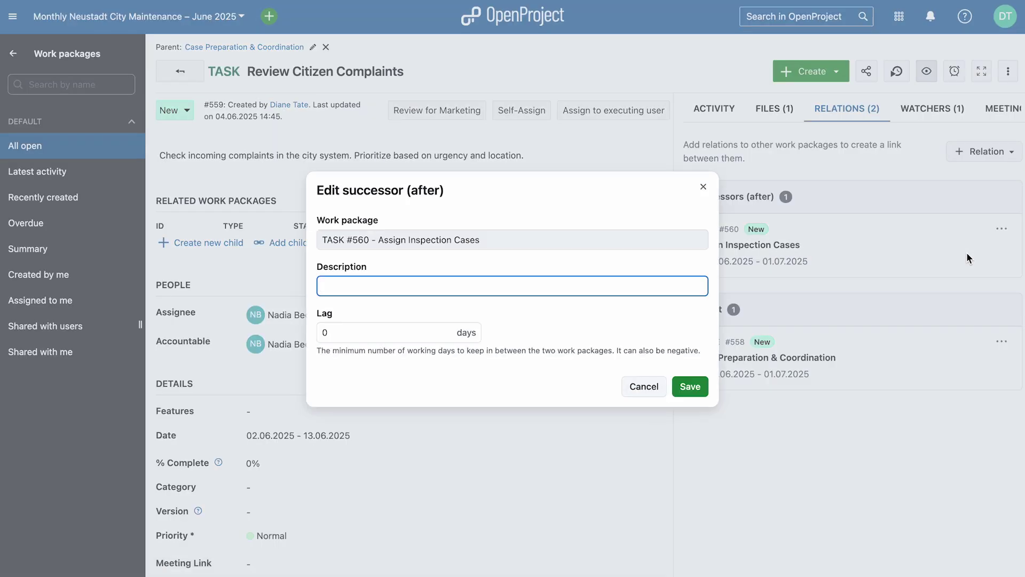
{"action": "type", "text": "After review, cases will be assigned to the appropriate team members."}
{"action": "left_click", "coordinate": [372, 333]}
{"action": "key", "text": "BackSpace"}
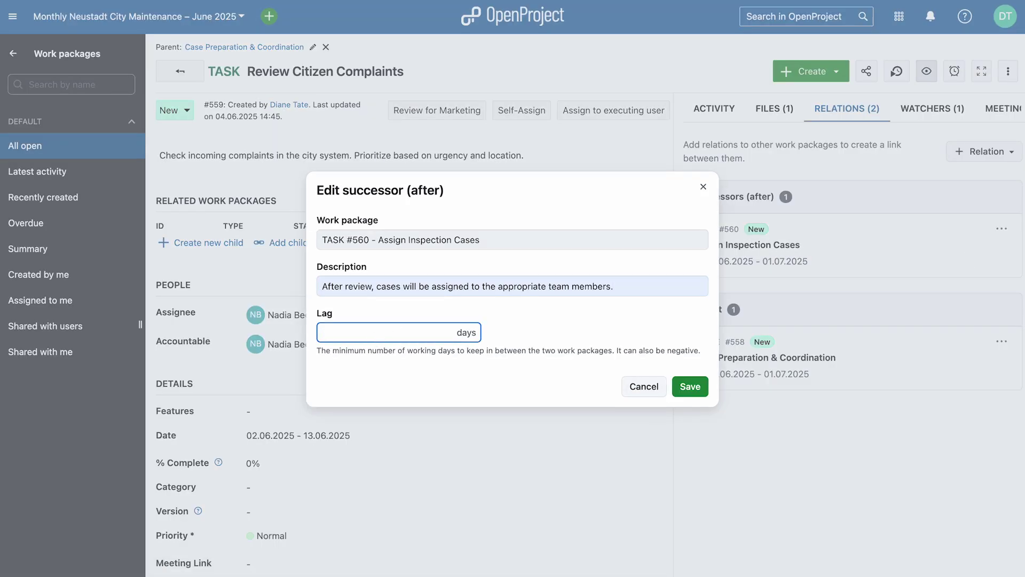
{"action": "type", "text": "-7"}
{"action": "left_click", "coordinate": [690, 386]}
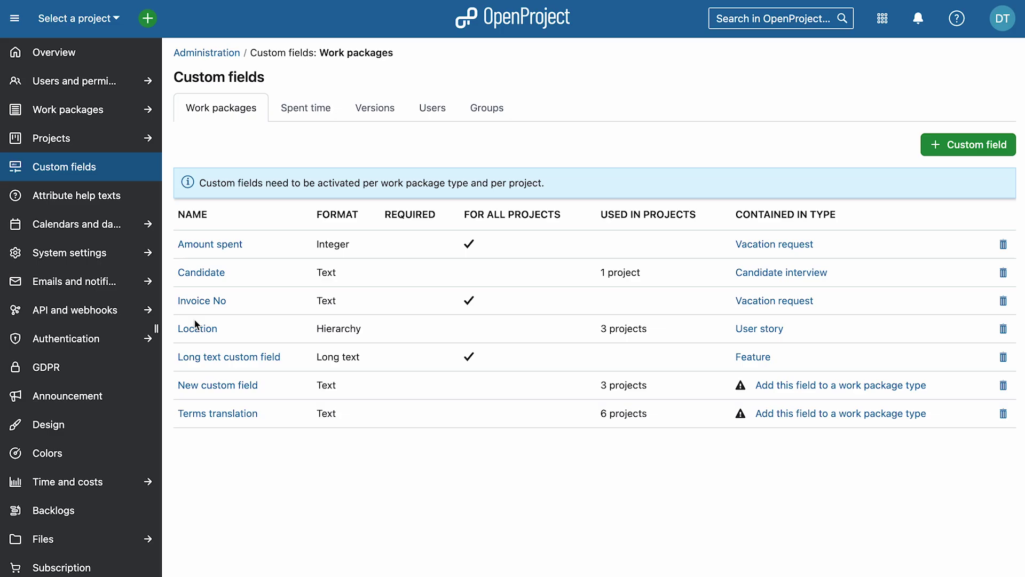
- Expand the Location field's item tree through Europe, Germany and Bavaria down to Munich
{"action": "left_click", "coordinate": [194, 327]}
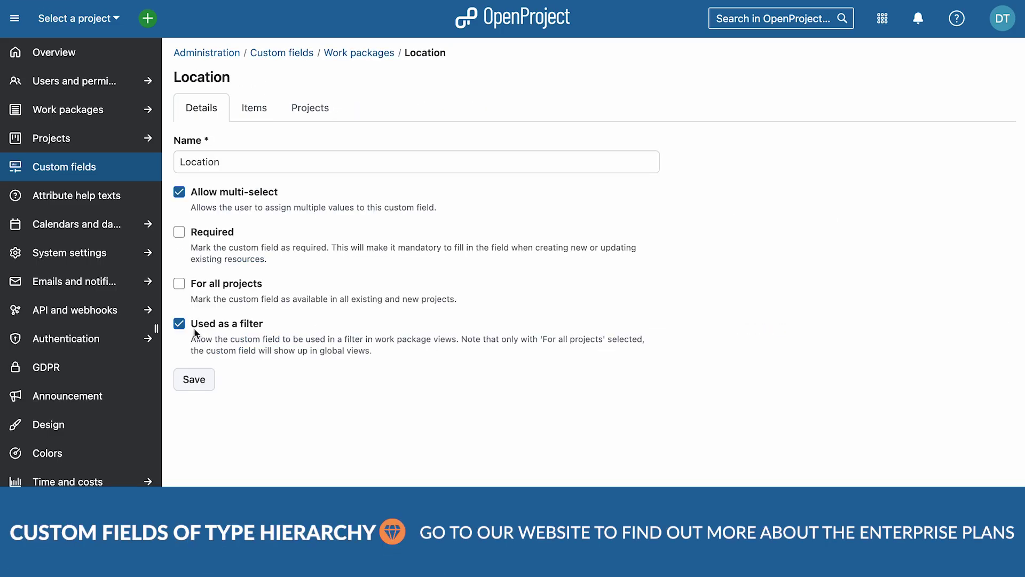
{"action": "left_click", "coordinate": [254, 112]}
{"action": "left_click", "coordinate": [190, 180]}
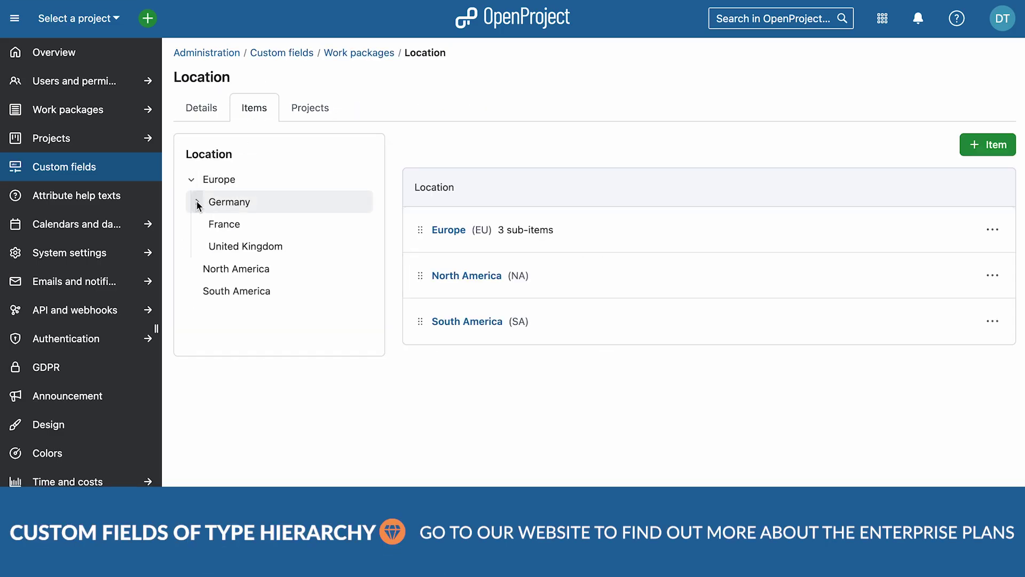
{"action": "left_click", "coordinate": [197, 202]}
{"action": "left_click", "coordinate": [203, 247]}
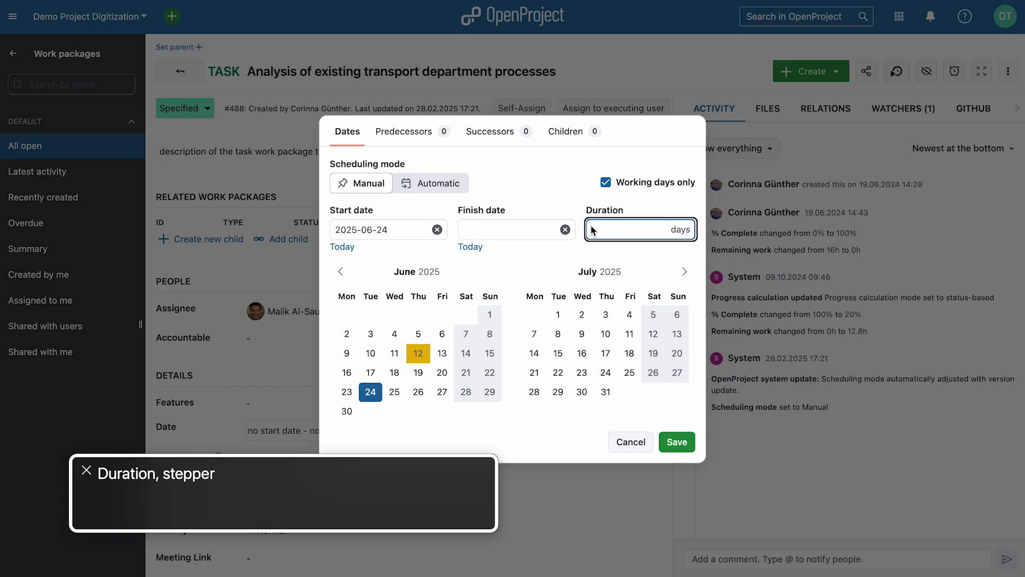
- Enter a 7-day duration so the finish date becomes 2025-07-02
{"action": "type", "text": "7"}
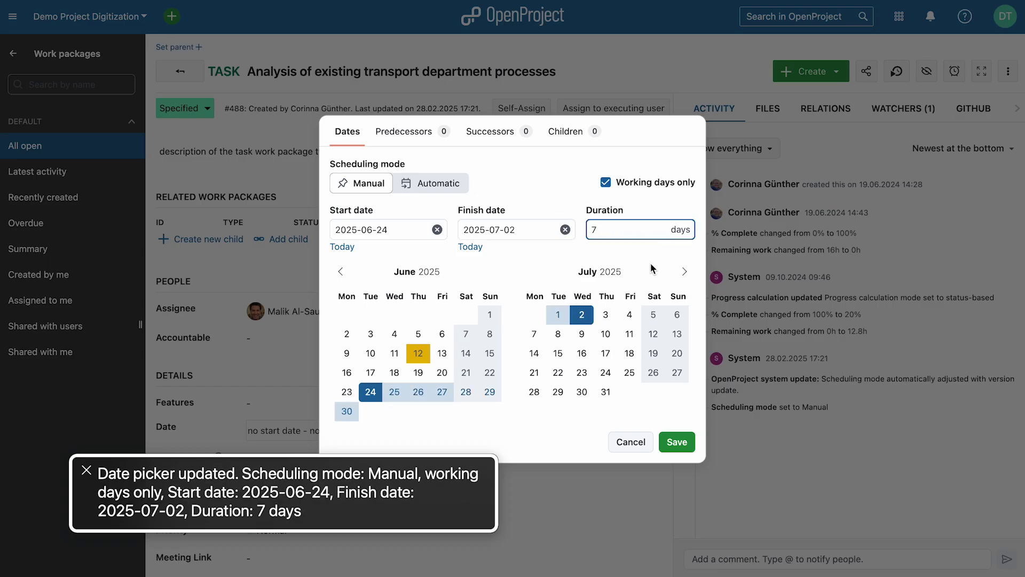